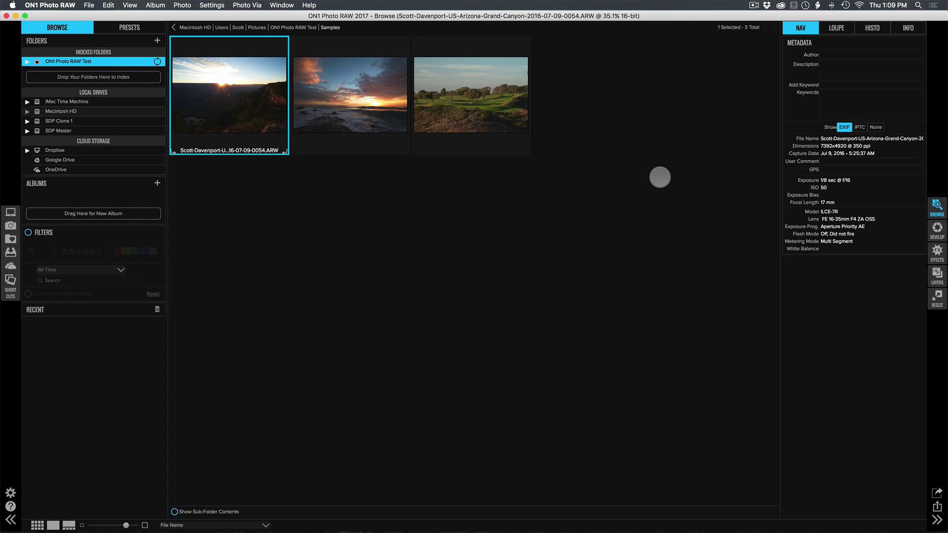
In Develop Tone & Color, set Contrast 10, Highlights -18, Shadows 26, Blacks -8, Tint 4, Saturation 8, Vibrance 7.
click(930, 230)
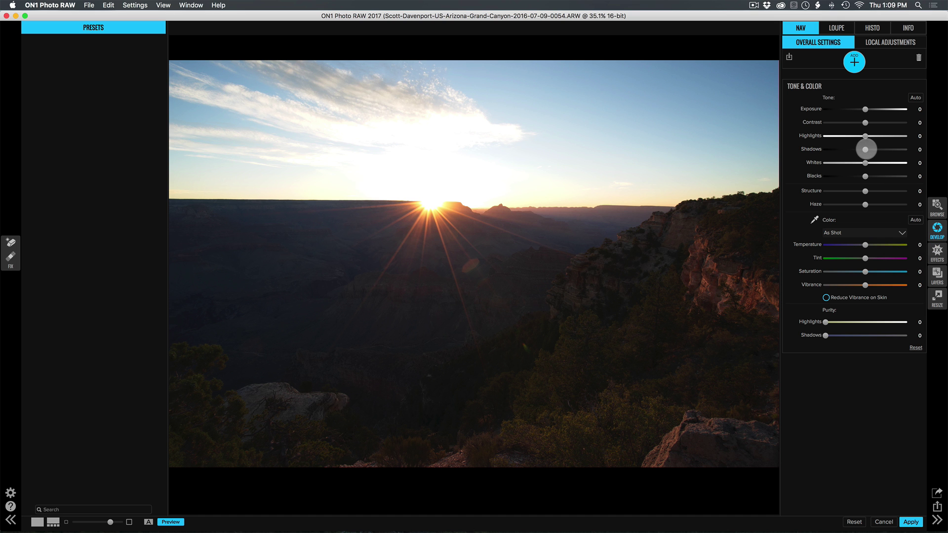
mouse_move(865, 149)
mouse_down()
mouse_move(897, 148)
mouse_move(840, 154)
mouse_move(901, 152)
mouse_move(848, 153)
mouse_move(887, 154)
mouse_move(851, 136)
mouse_up()
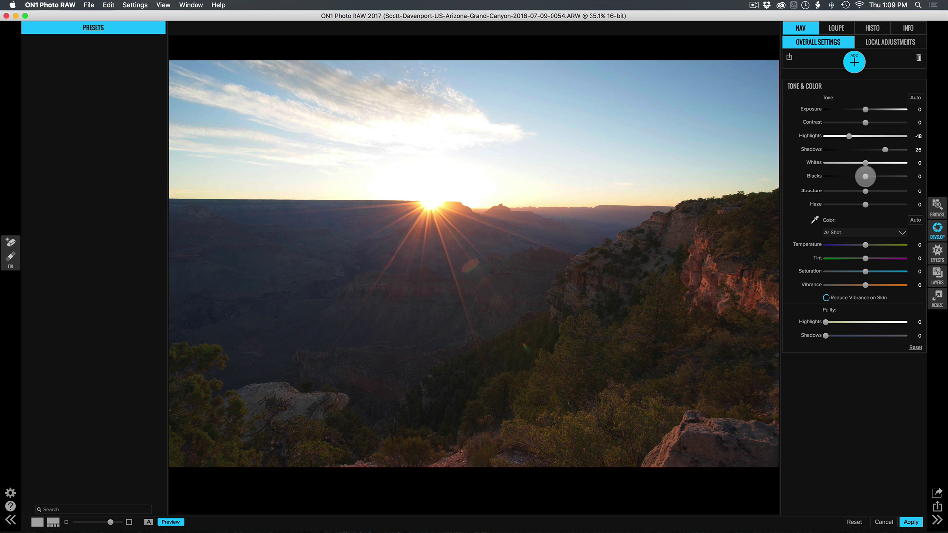
drag(863, 176, 865, 163)
drag(864, 122, 874, 123)
drag(865, 258, 871, 285)
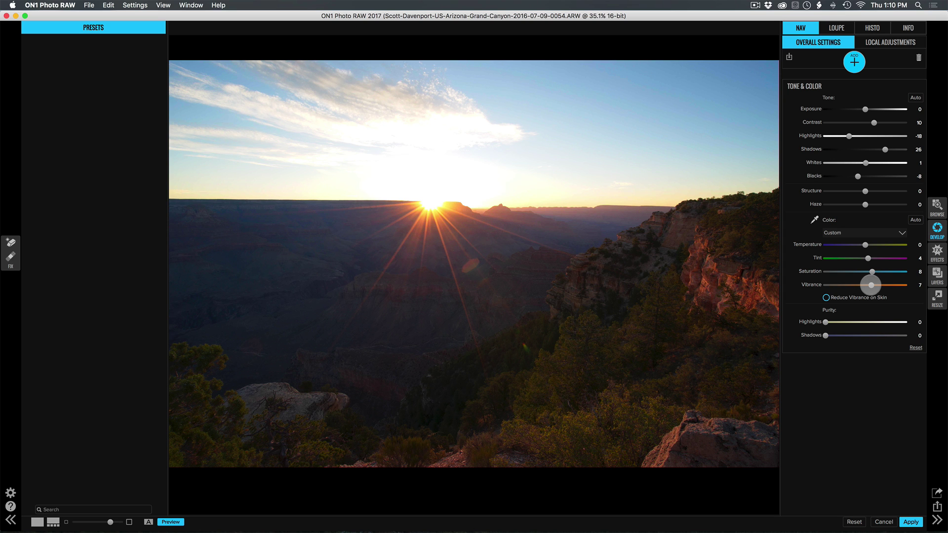
Add a Dynamic Contrast effect and a Color Enhancer effect in the Effects module.
click(937, 251)
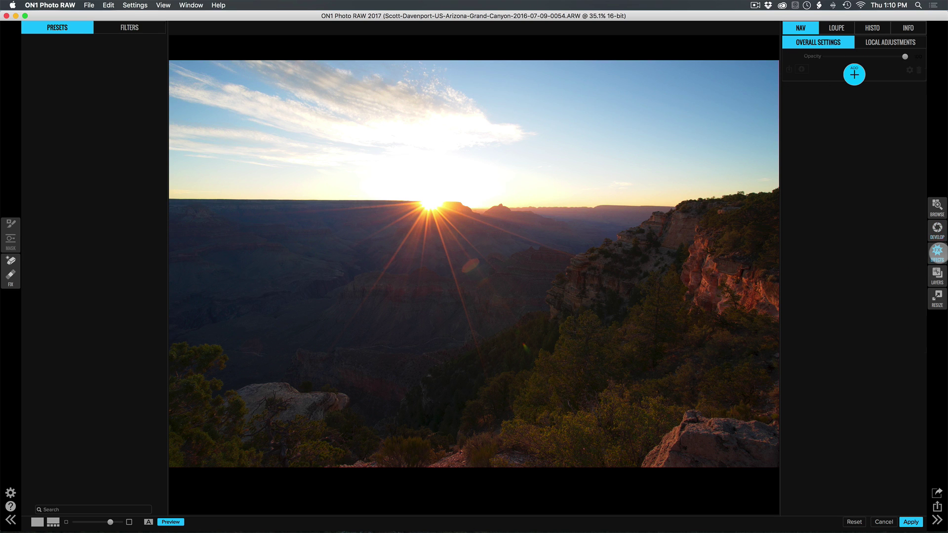
click(854, 75)
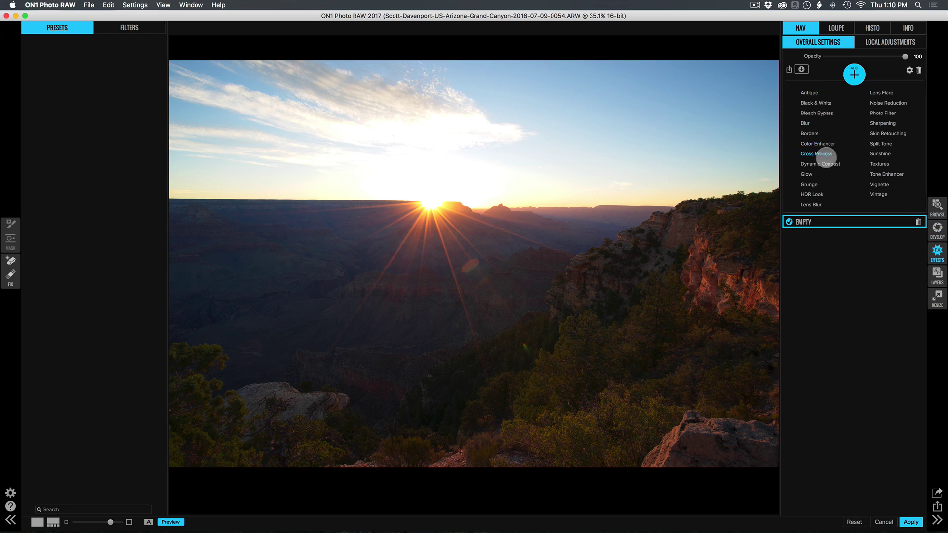
click(821, 163)
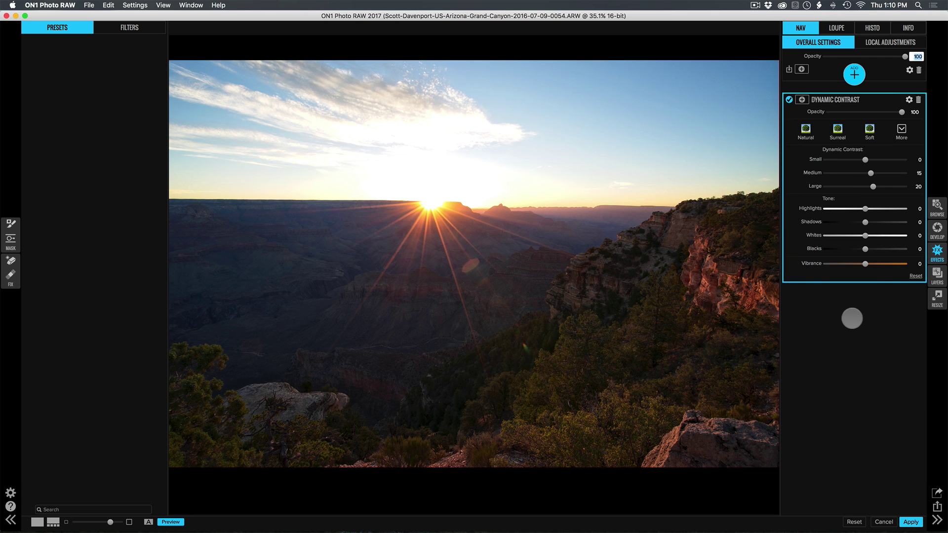
click(854, 75)
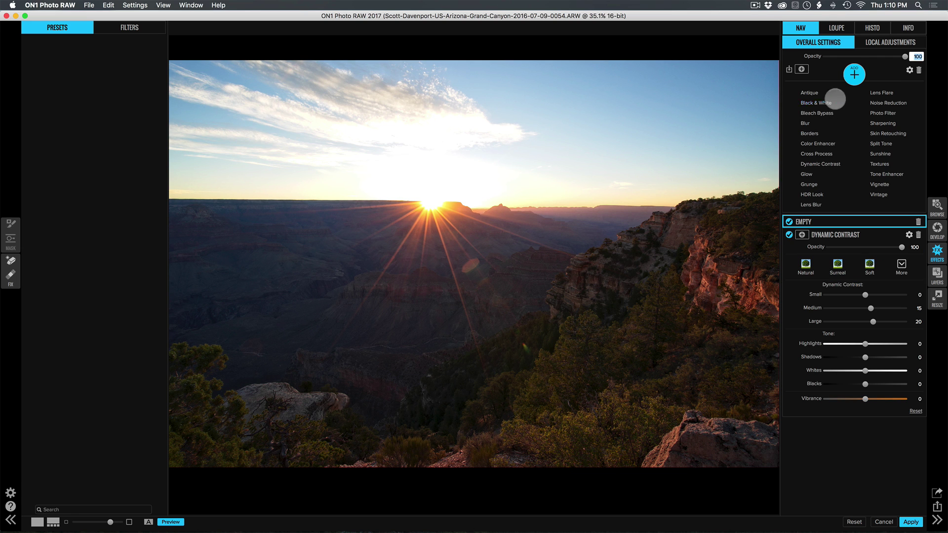
click(821, 144)
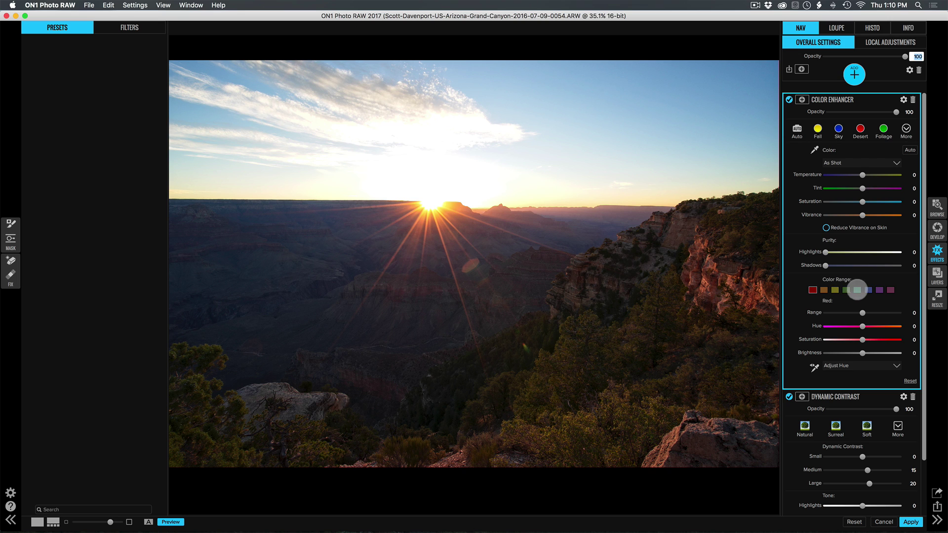
Raise Color Enhancer's Yellow range saturation to 10, comparing against the Develop settings.
click(867, 289)
drag(862, 326, 868, 326)
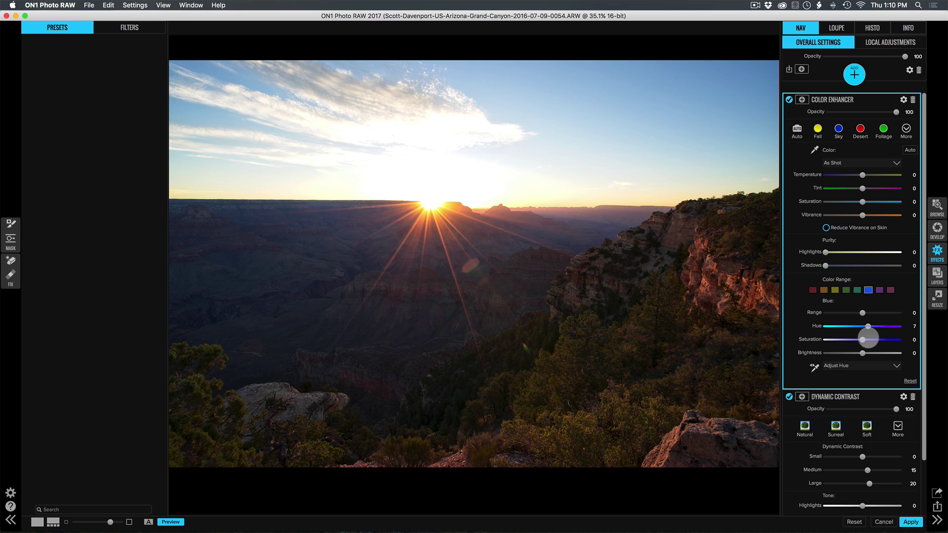
click(835, 289)
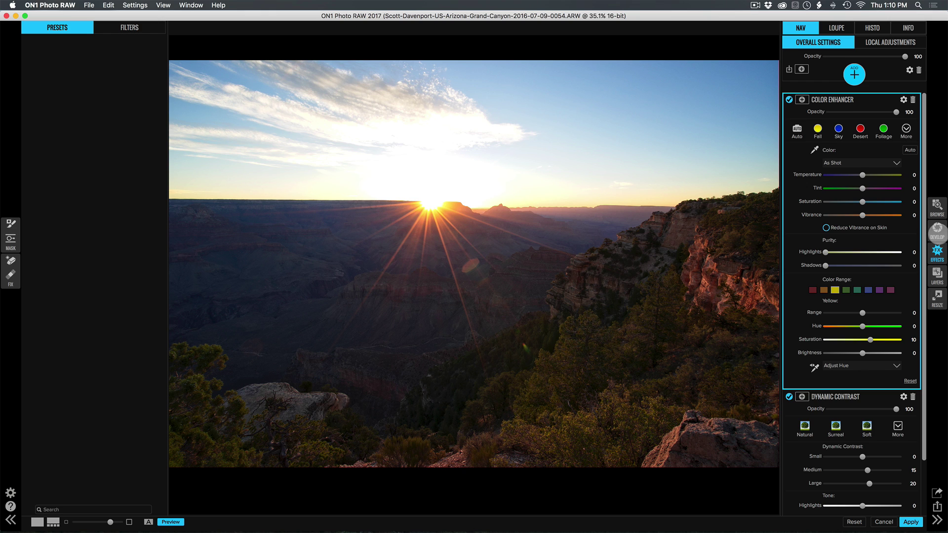
click(937, 230)
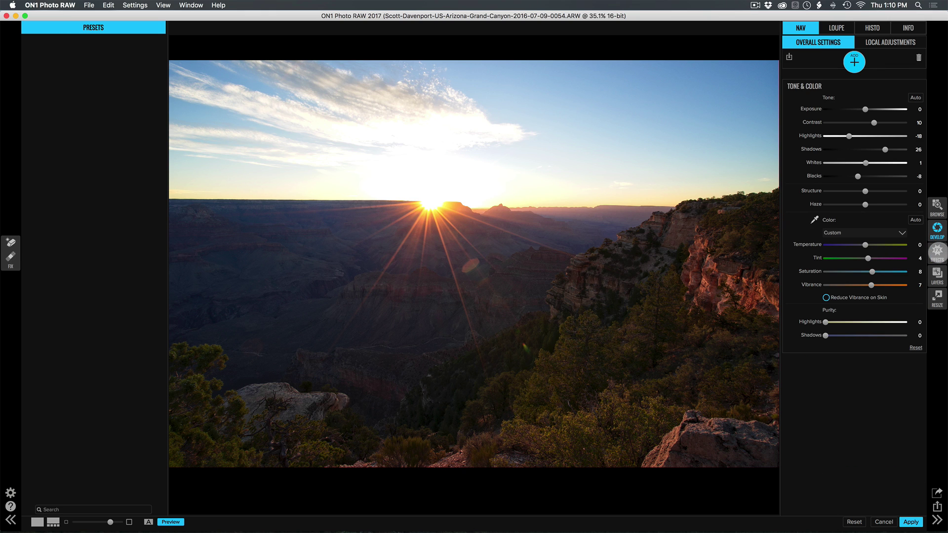
click(937, 252)
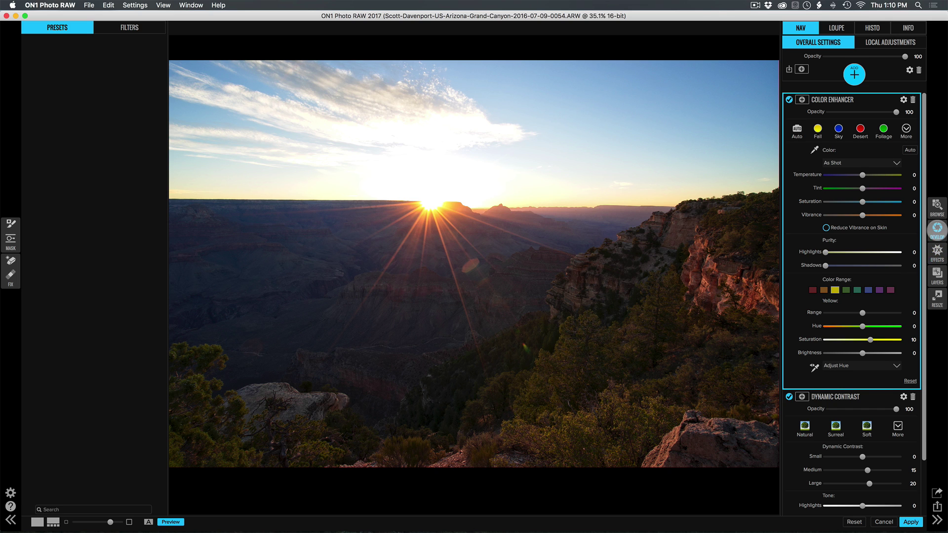
click(937, 229)
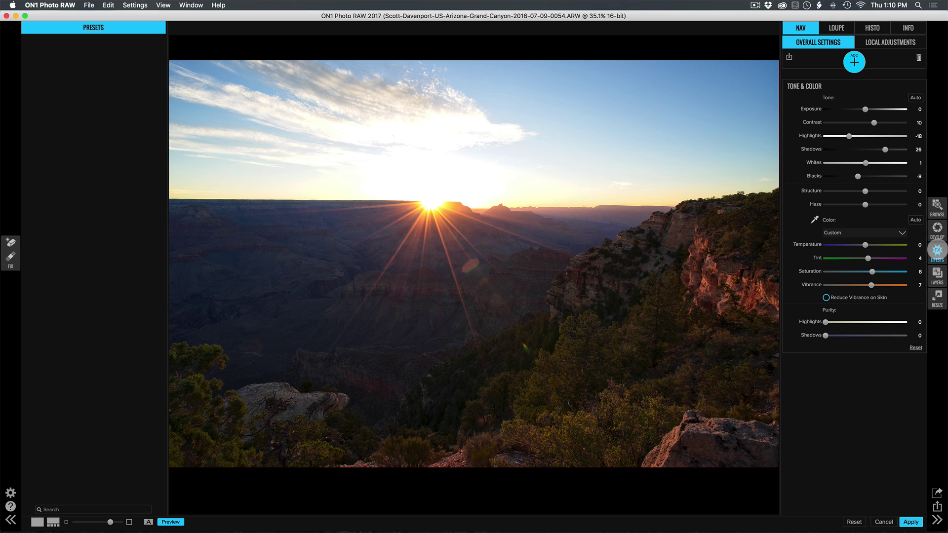
click(937, 250)
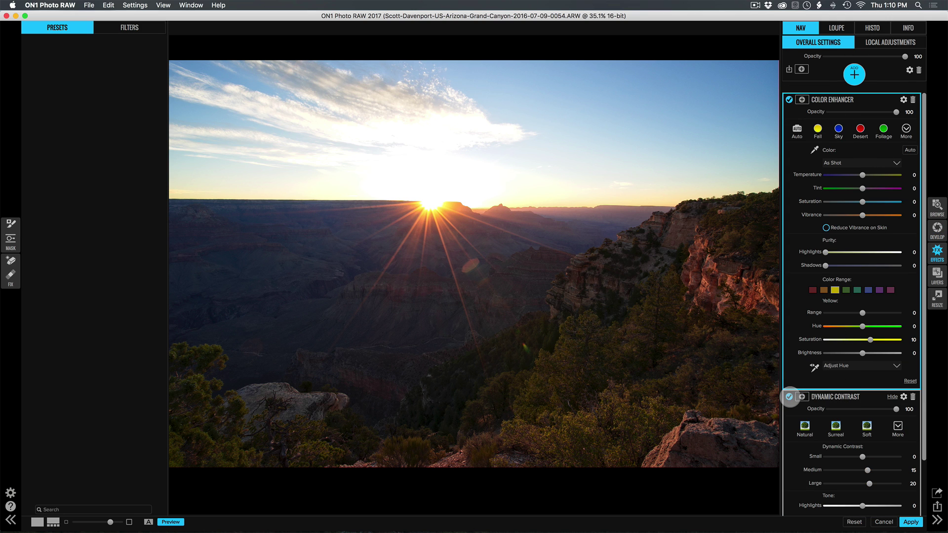
Toggle the Dynamic Contrast effect off and back on to compare.
click(790, 398)
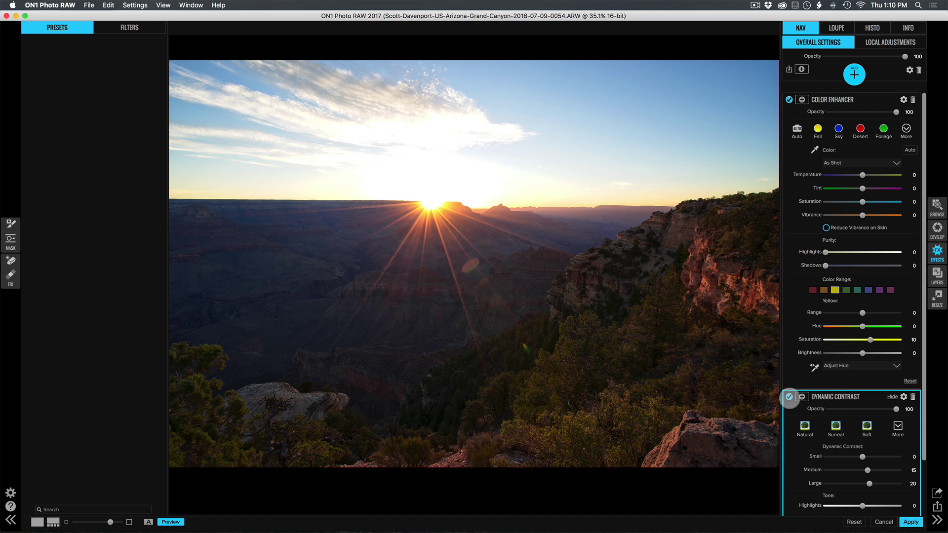
click(789, 396)
scroll(840, 406, down, 1)
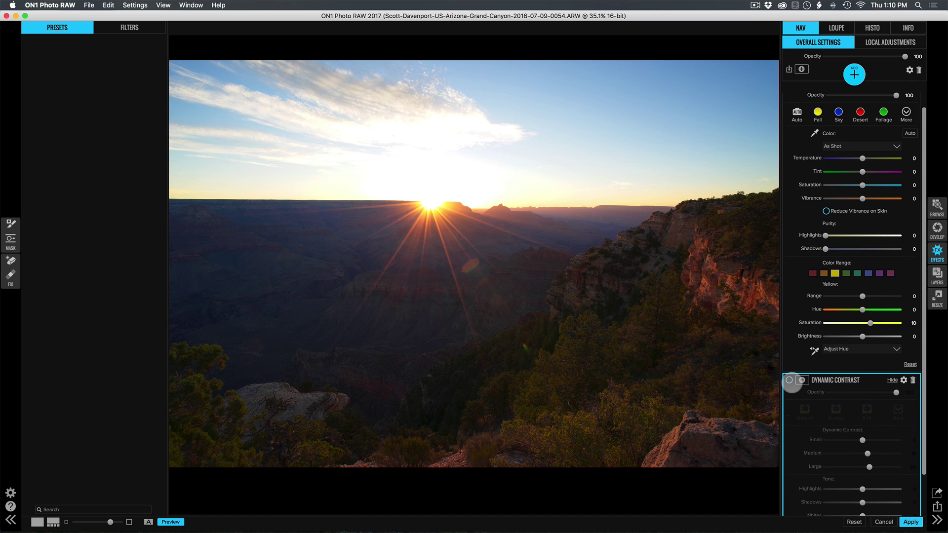
click(789, 380)
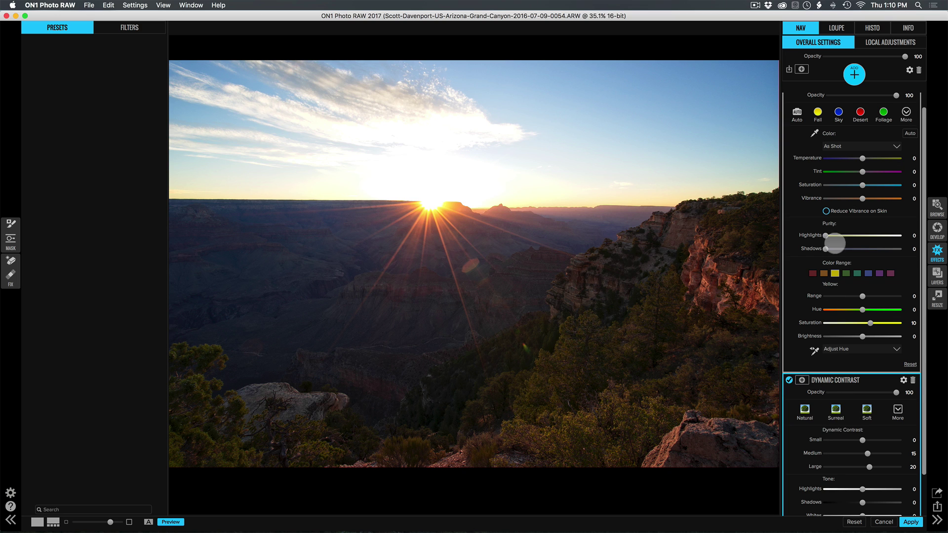
Add a Split Tone effect (highlights hue 36, shadows hue 213) and move it to the top of the stack.
click(854, 75)
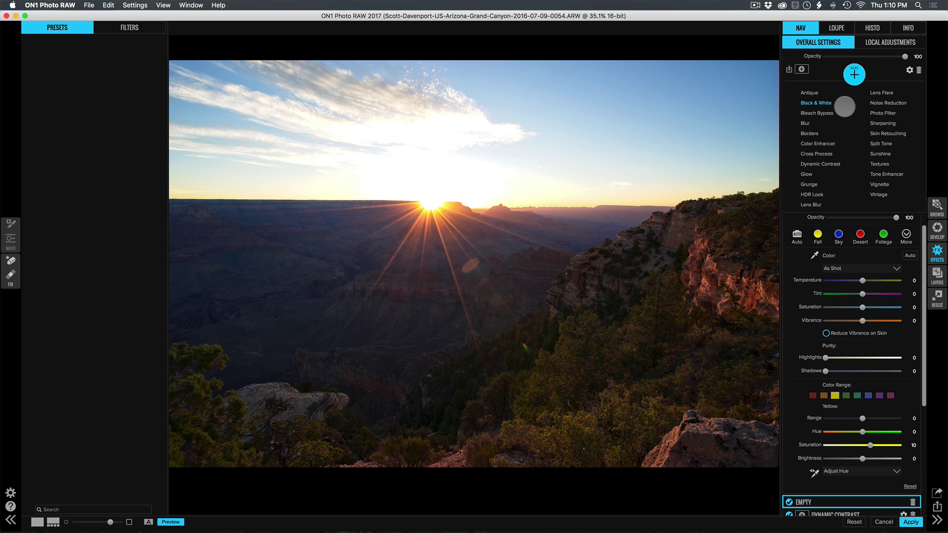
click(874, 144)
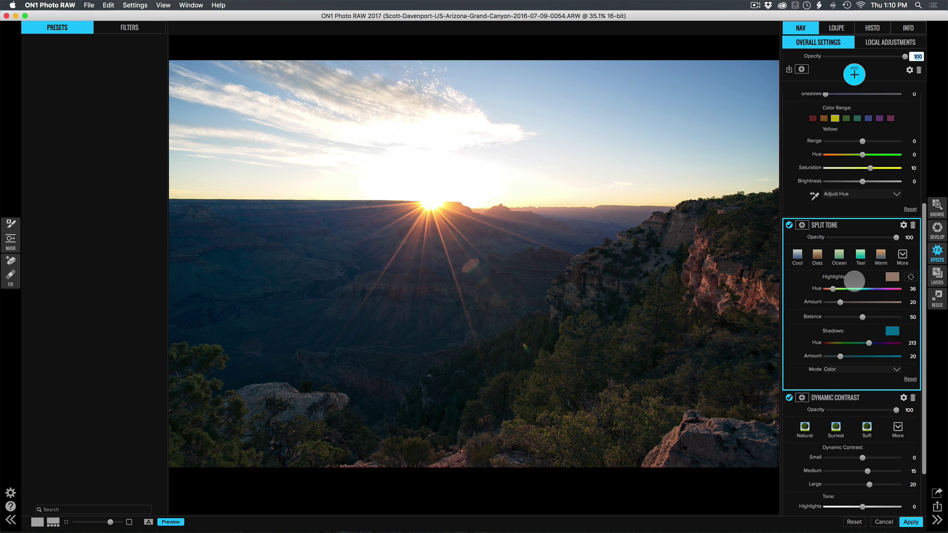
scroll(854, 281, up, 2)
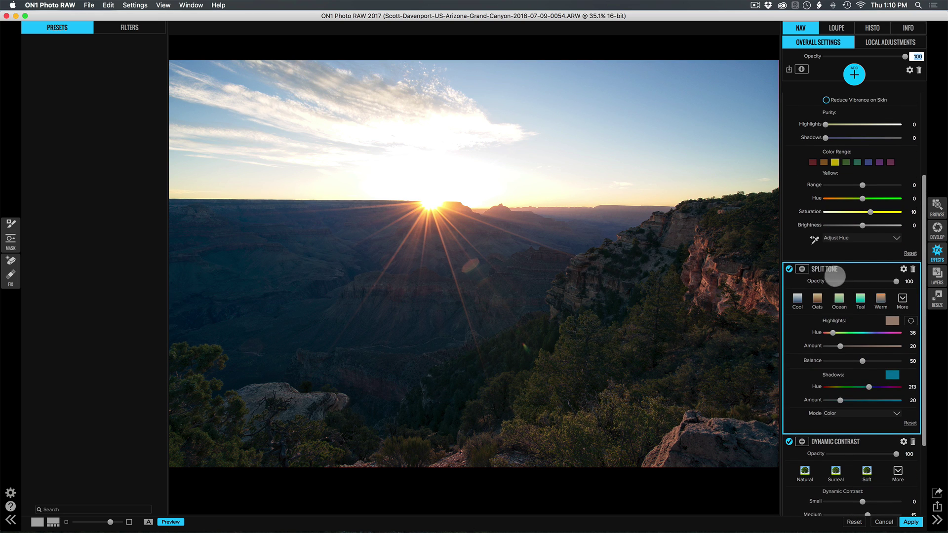
click(836, 273)
scroll(835, 179, up, 2)
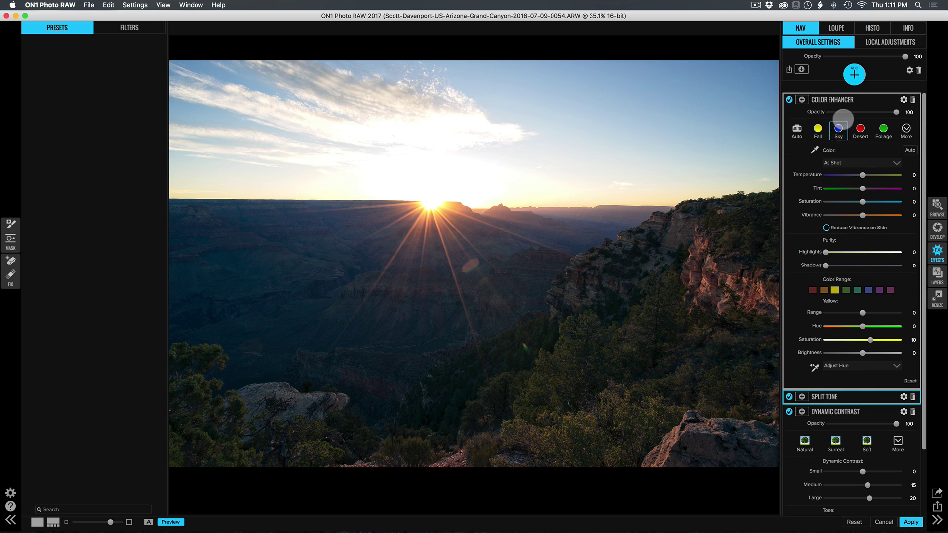
click(853, 98)
drag(857, 114, 857, 94)
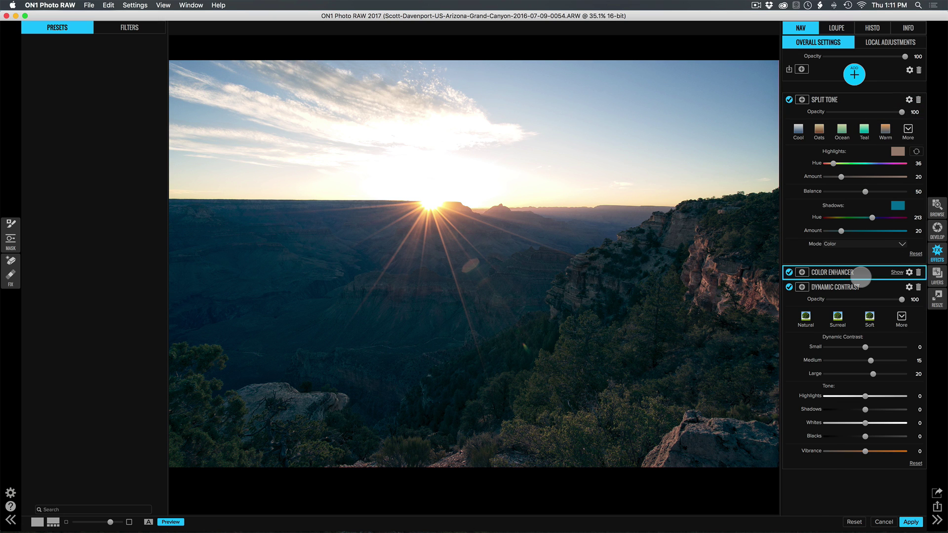
Expand Color Enhancer and raise its Tint to 14.
click(863, 273)
scroll(861, 277, down, 2)
scroll(861, 278, down, 2)
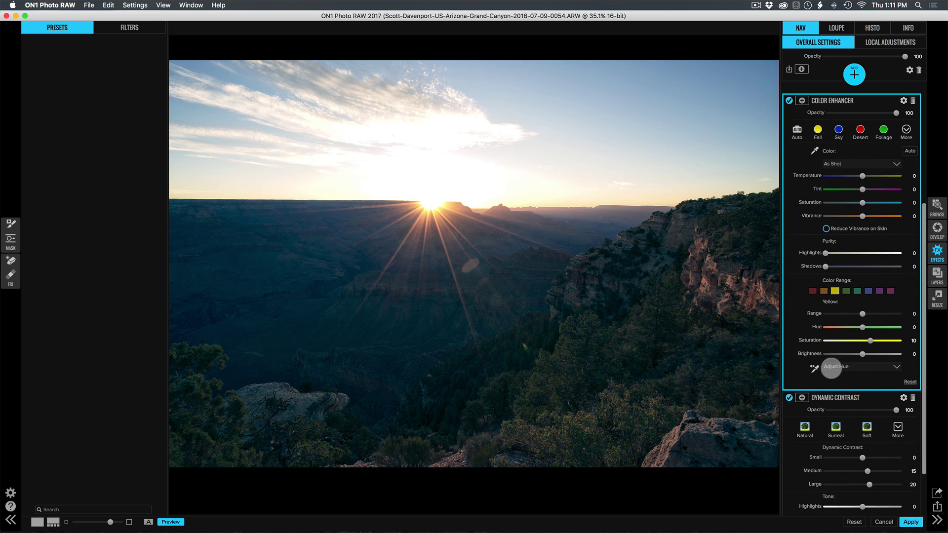
scroll(831, 254, up, 4)
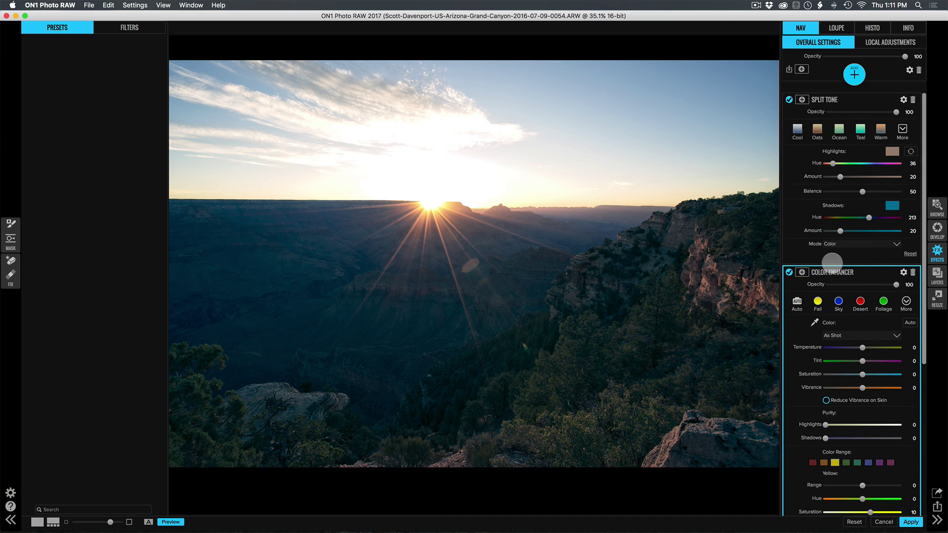
mouse_move(862, 361)
mouse_down()
mouse_move(874, 361)
mouse_move(850, 360)
mouse_move(887, 361)
mouse_move(860, 361)
mouse_move(871, 361)
mouse_up()
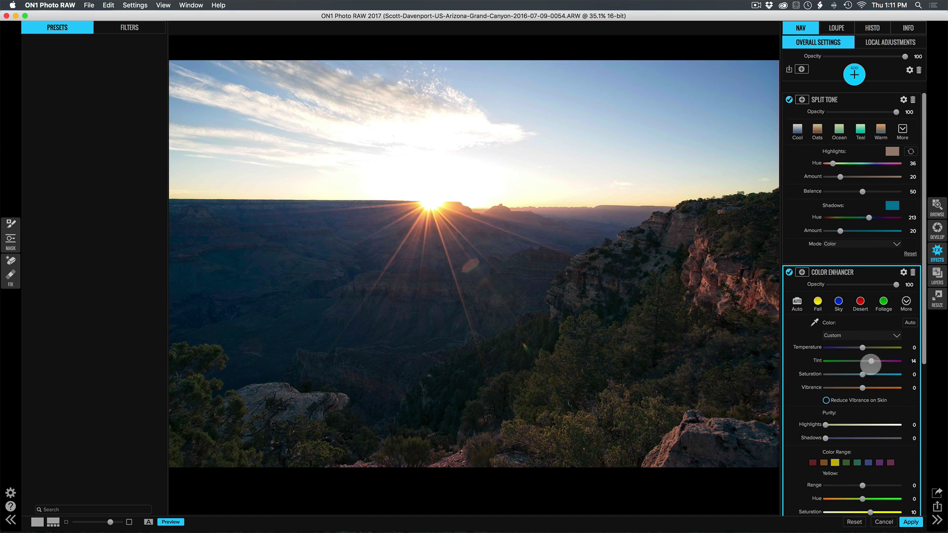
Set Dynamic Contrast Medium to 17 and Large to 14.
scroll(868, 364, down, 5)
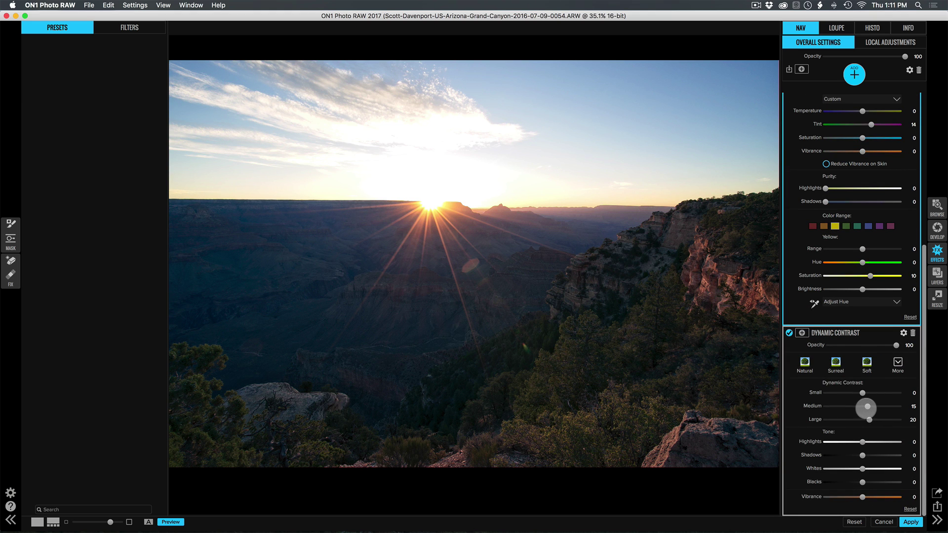
drag(867, 406, 878, 406)
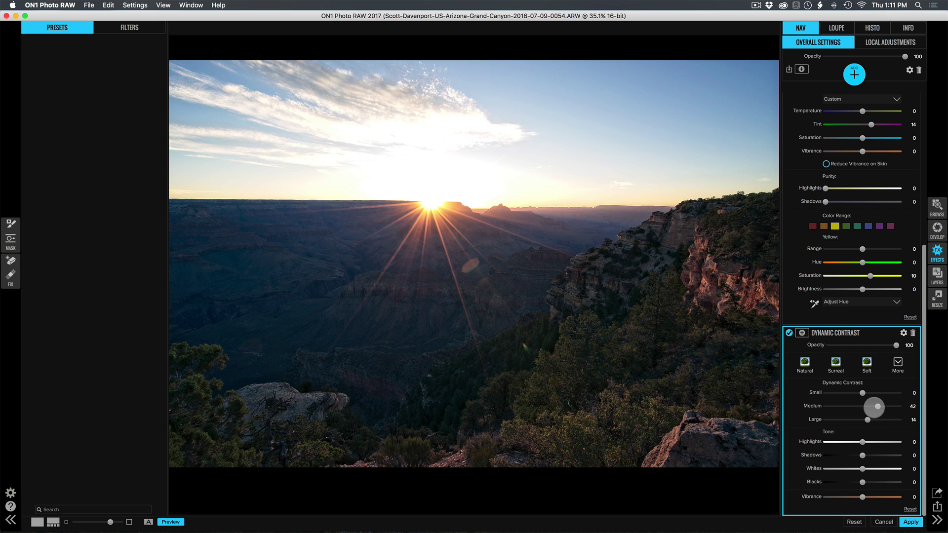
drag(872, 406, 868, 406)
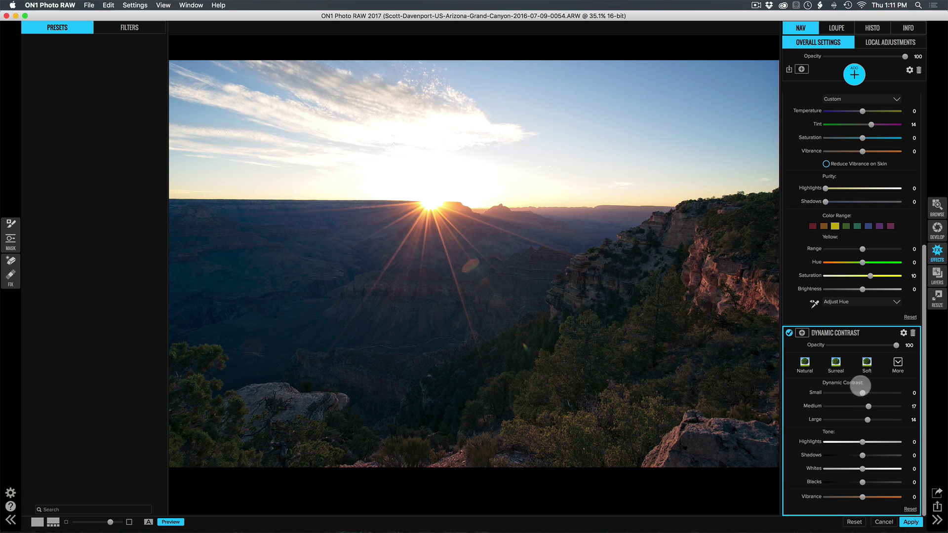
scroll(840, 323, up, 10)
scroll(812, 281, down, 10)
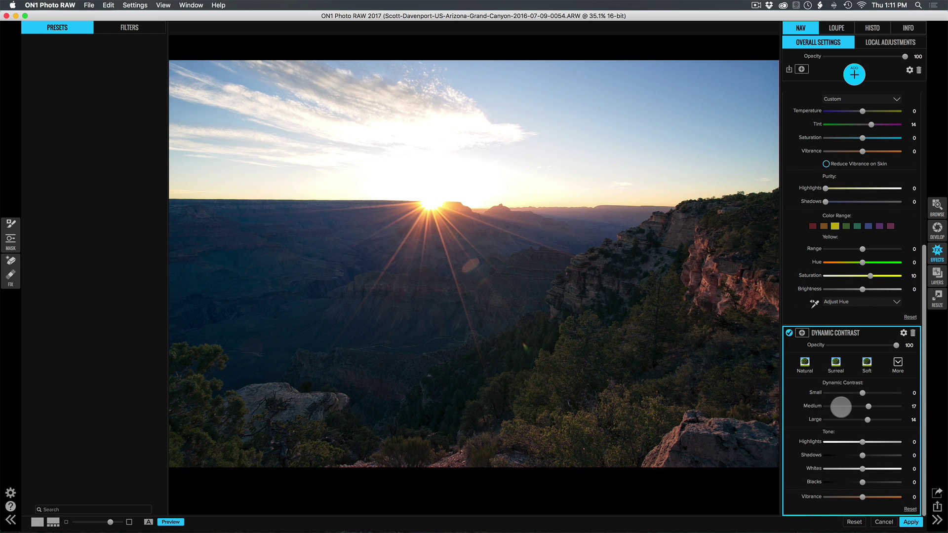
scroll(842, 407, up, 10)
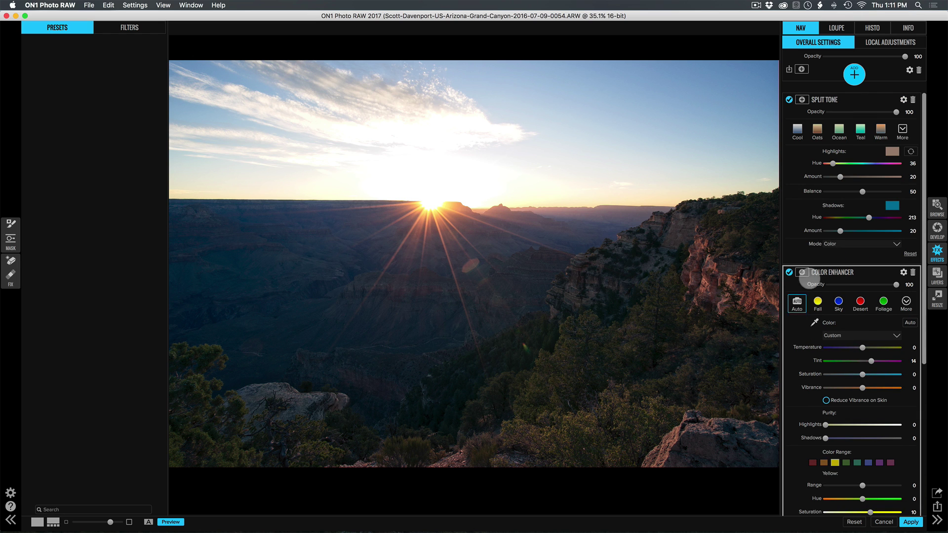
click(829, 290)
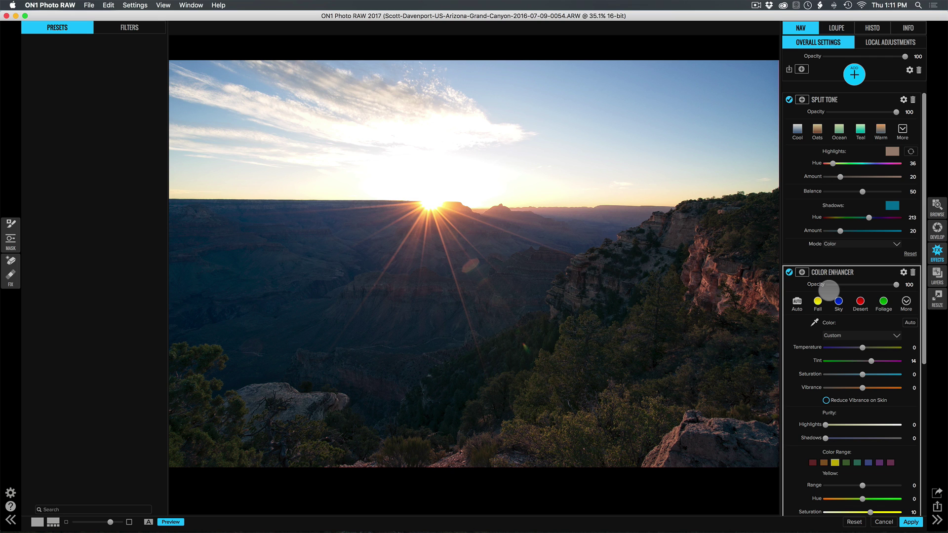
scroll(829, 289, down, 8)
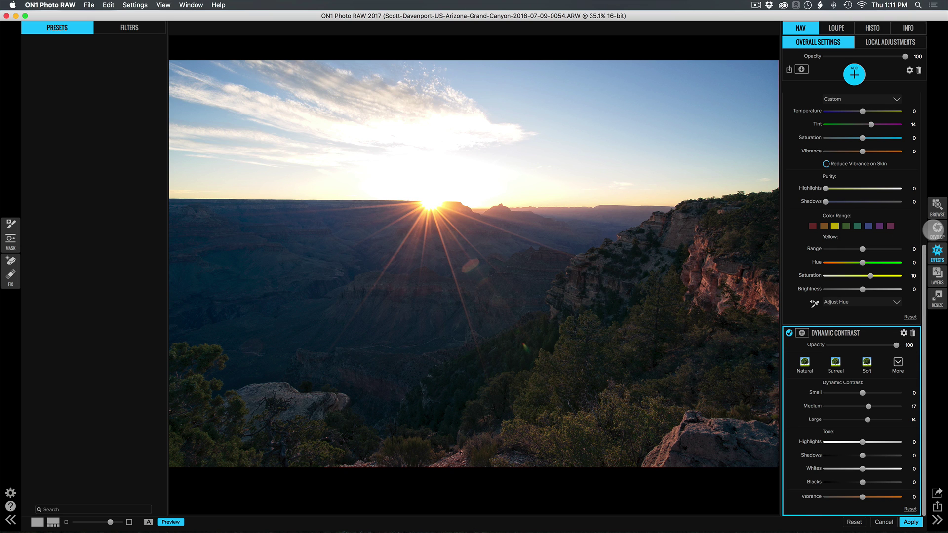
Add a Curves filter to the Develop adjustments.
click(936, 229)
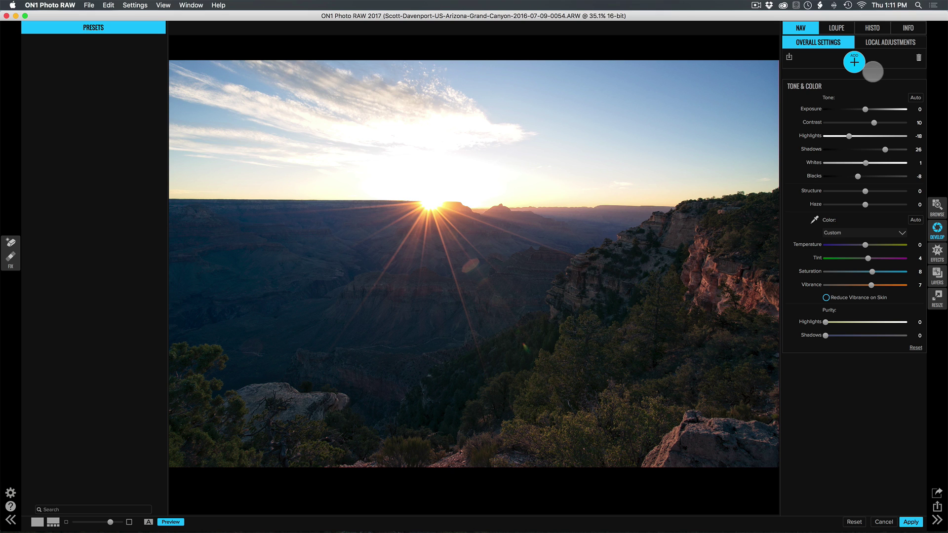
click(854, 62)
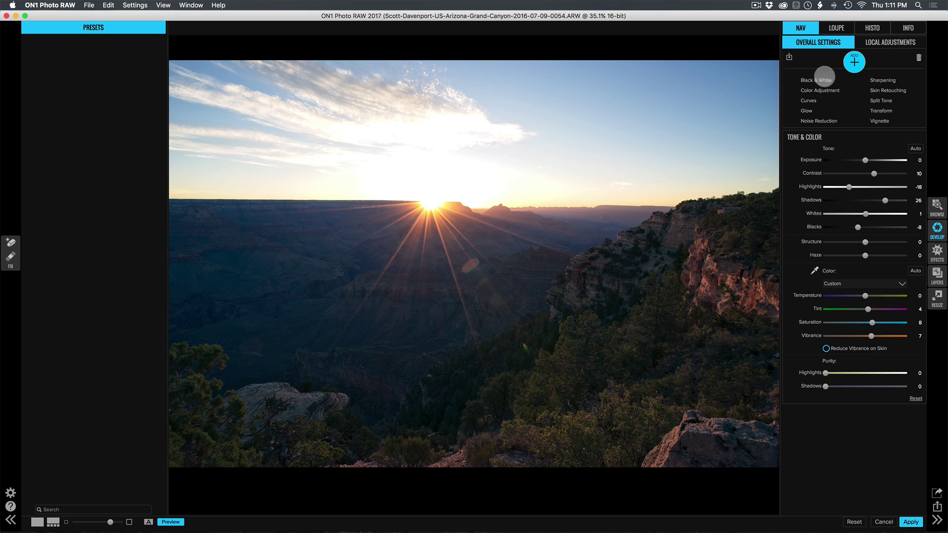
click(809, 100)
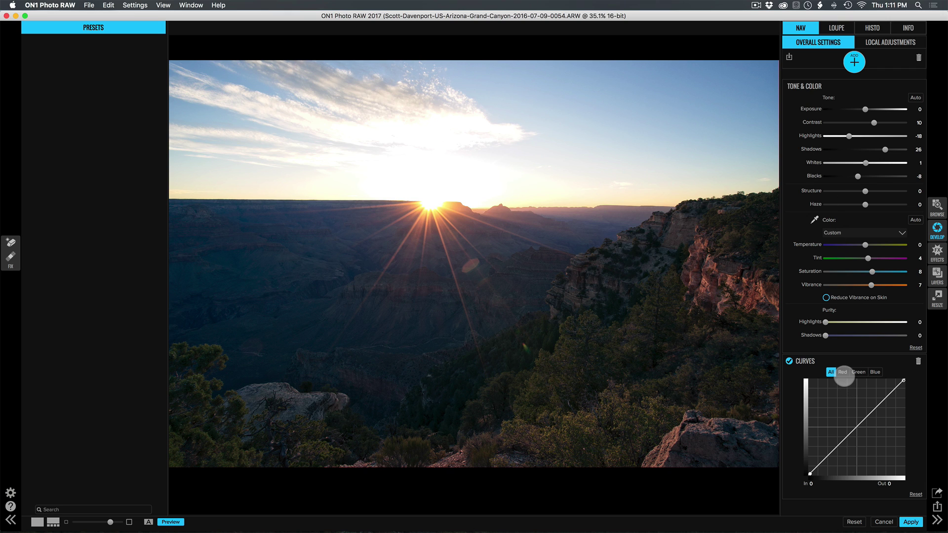
Reshape the Blue, Green and Red channel curves, with the Red point at In 78, Out 72.
click(842, 372)
click(858, 372)
click(875, 371)
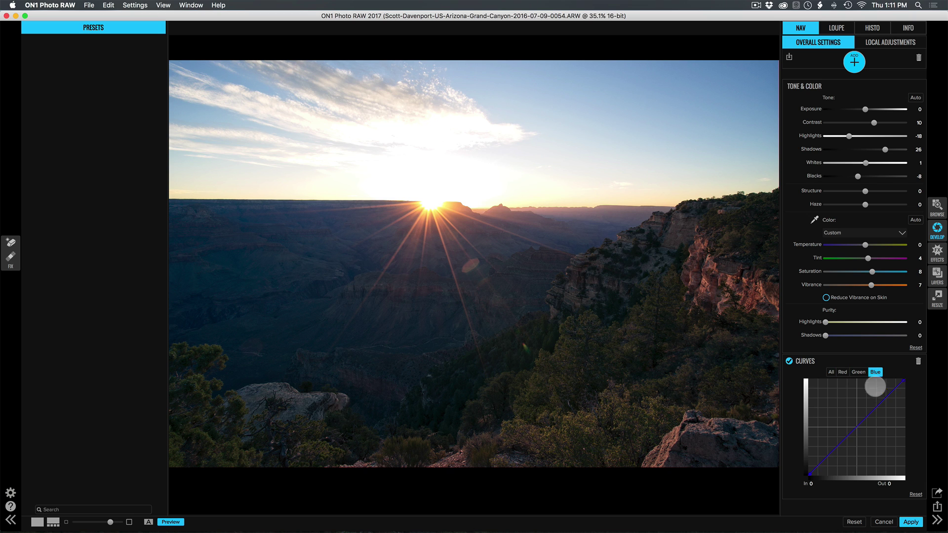
drag(877, 404, 859, 425)
click(858, 372)
click(843, 372)
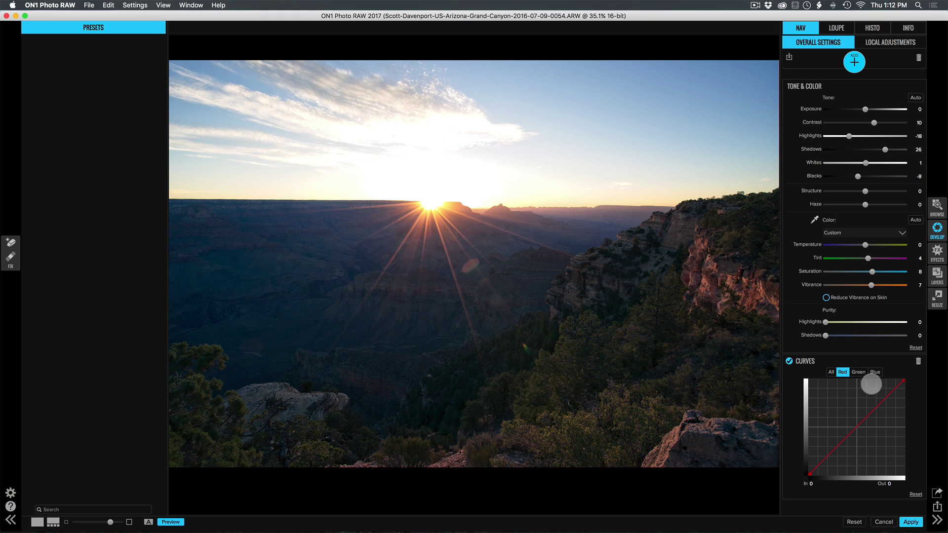
click(888, 395)
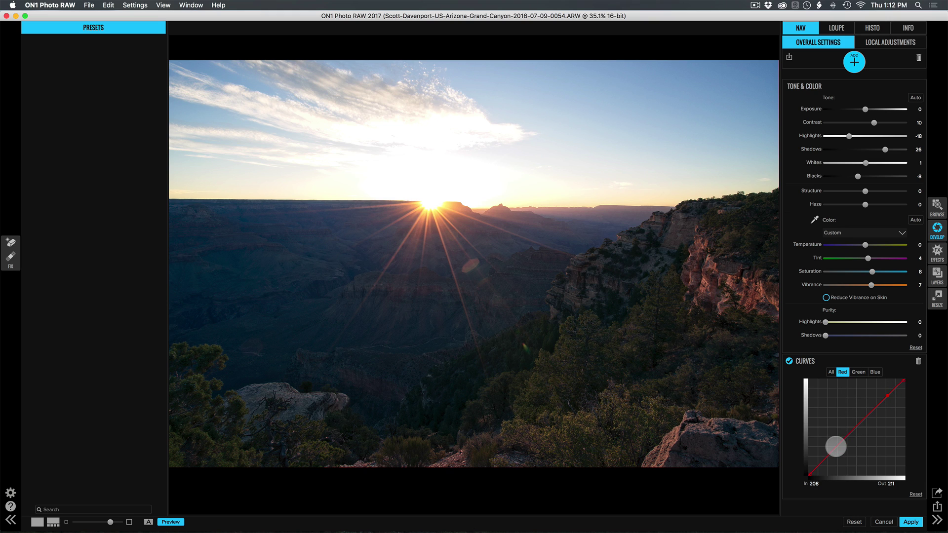
click(837, 447)
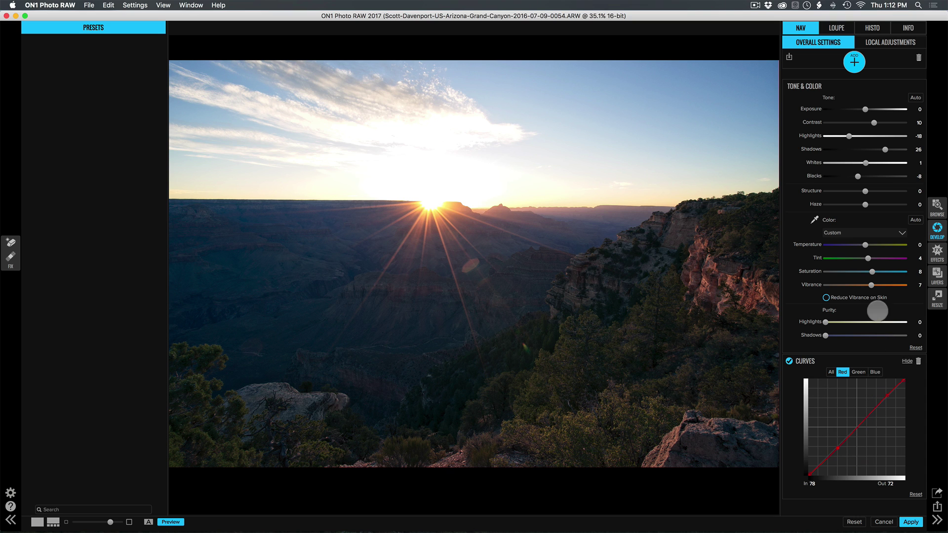
Back in Effects, give Color Enhancer's Orange range saturation 11 and Blue range hue 7, saturation 10.
click(936, 252)
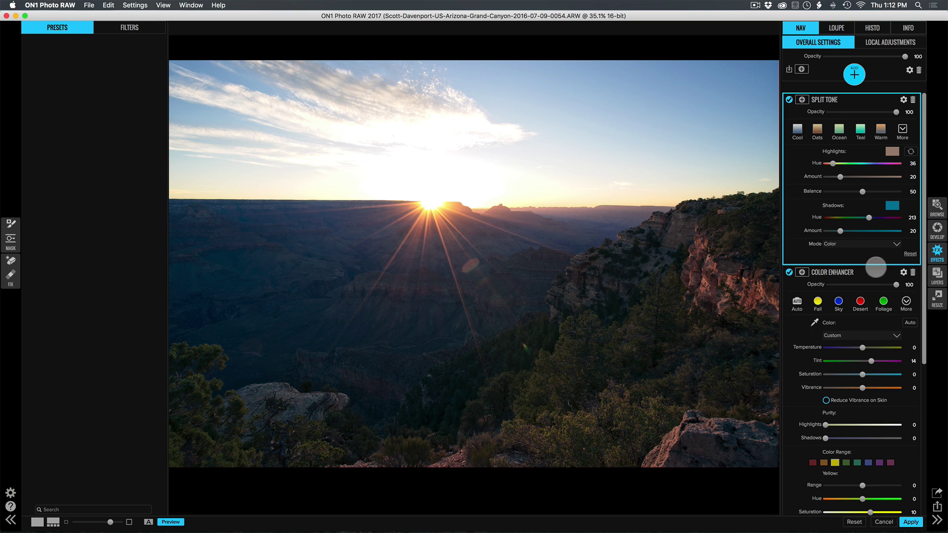
scroll(843, 345, down, 5)
scroll(843, 347, down, 1)
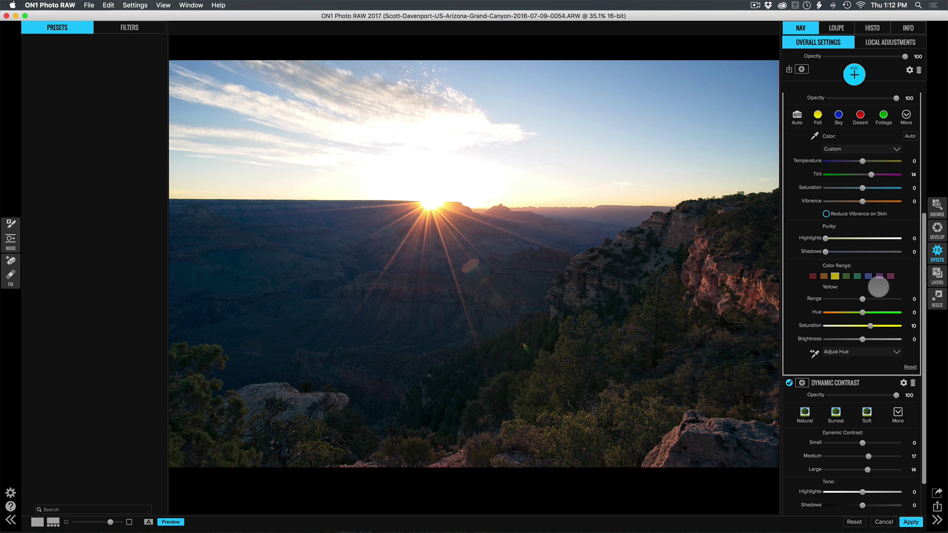
click(868, 277)
click(857, 276)
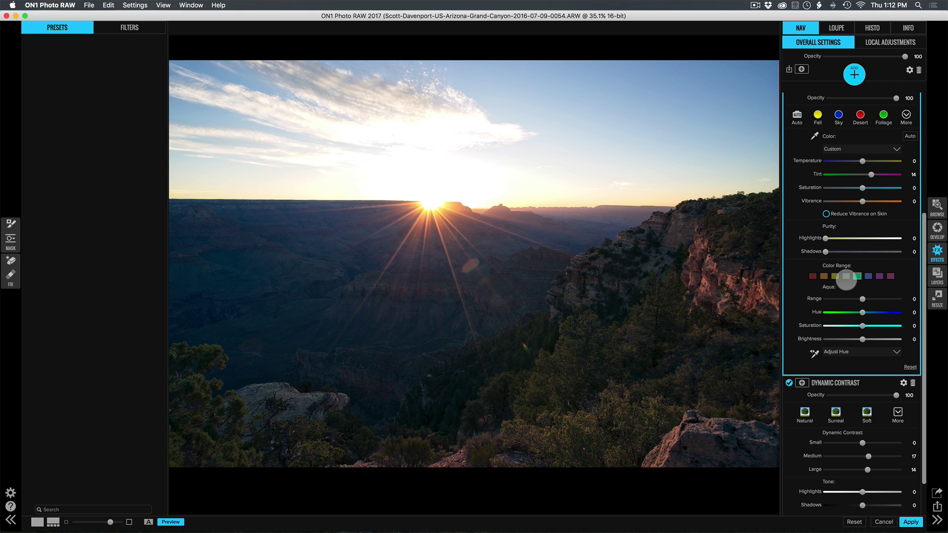
click(834, 276)
click(812, 276)
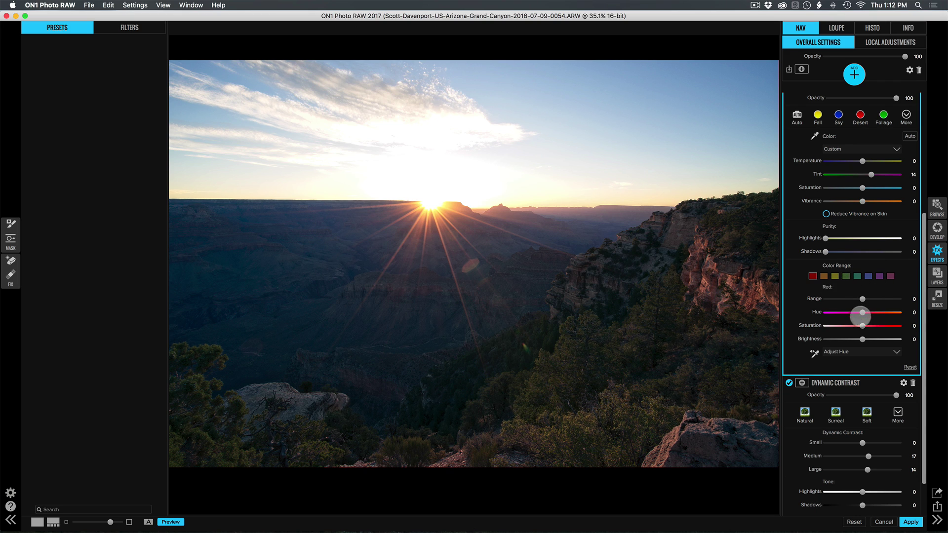
click(823, 276)
mouse_move(863, 326)
mouse_down()
mouse_move(856, 339)
mouse_move(872, 314)
mouse_up()
click(868, 276)
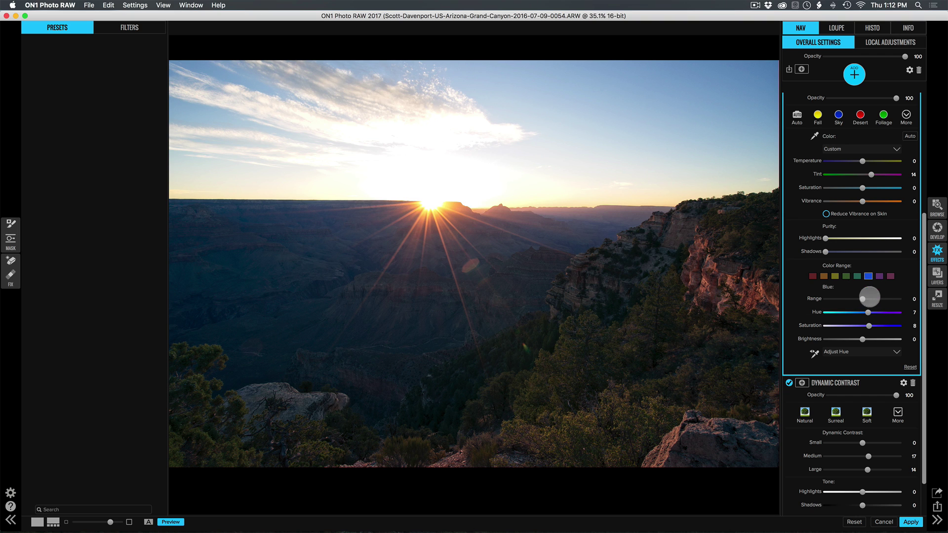
drag(868, 326, 870, 326)
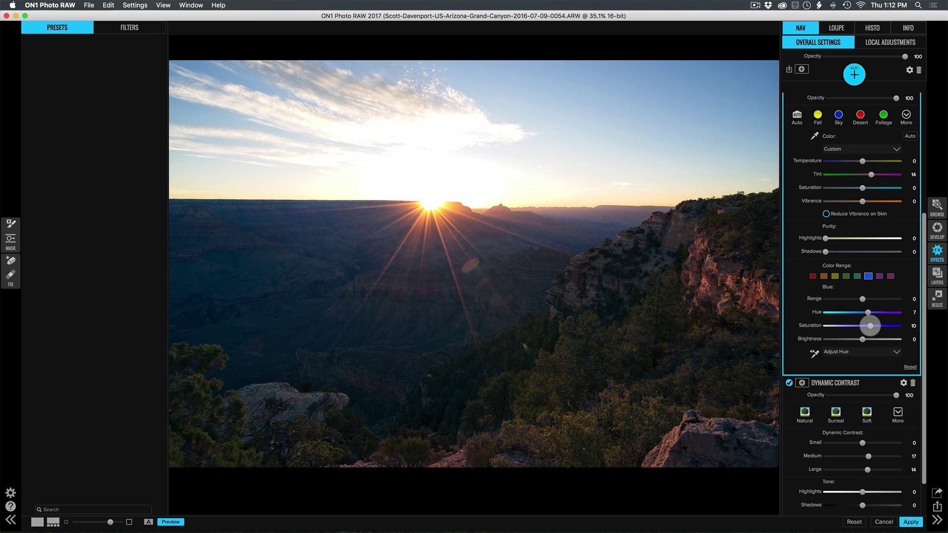